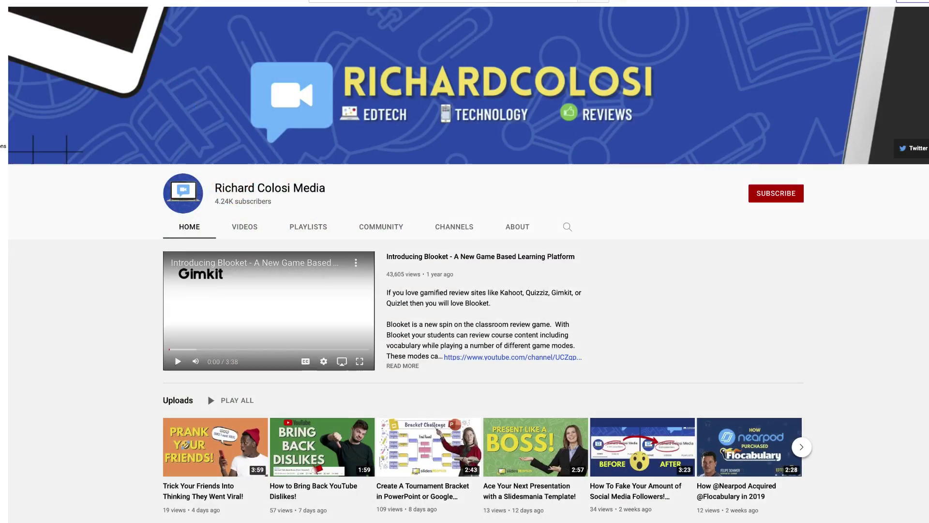
Scroll down the YouTube channel page.
{"action": "scroll", "coordinate": [465, 261], "scroll_direction": "down", "scroll_amount": 3}
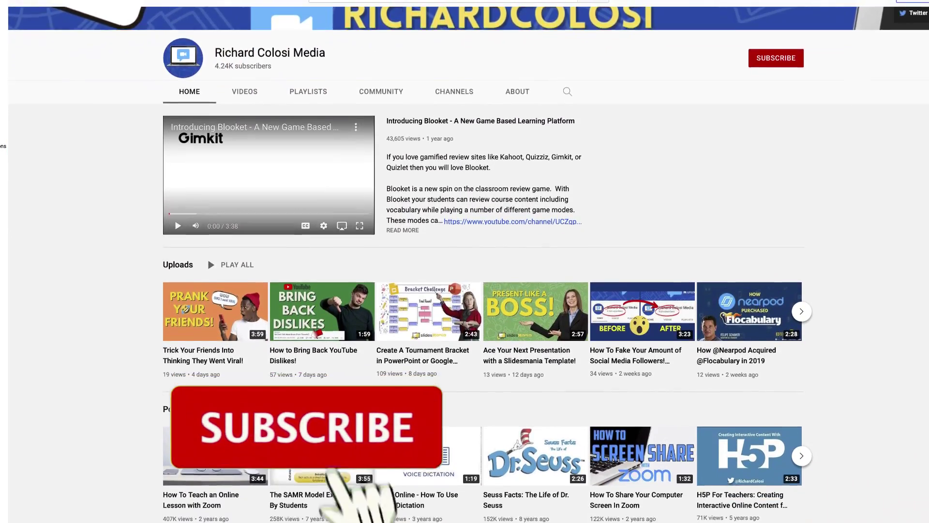
{"action": "scroll", "coordinate": [464, 262], "scroll_direction": "down", "scroll_amount": 3}
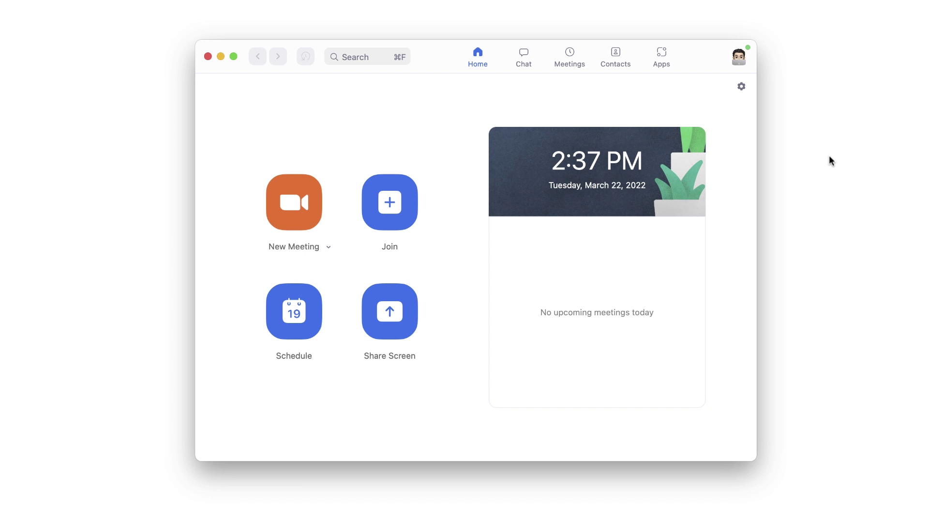
Check for Zoom updates from the profile picture menu.
{"action": "left_click", "coordinate": [736, 59]}
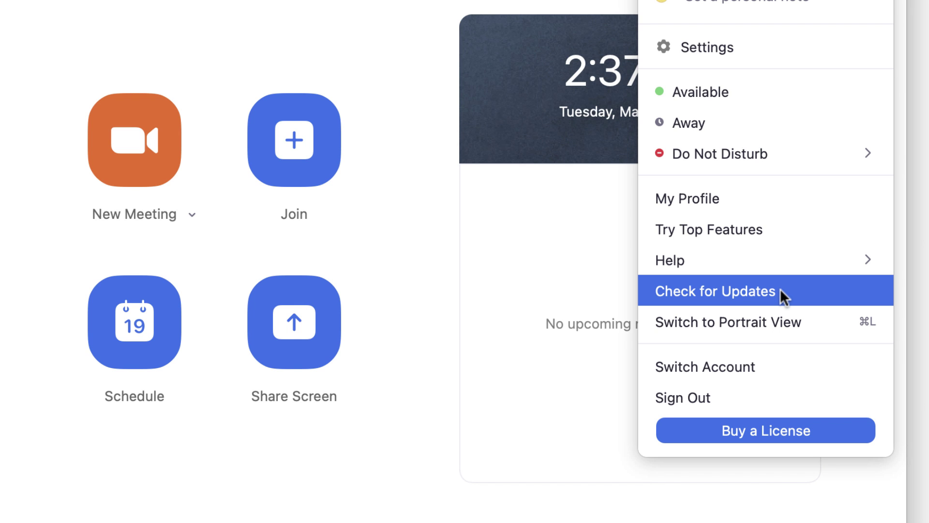
{"action": "left_click", "coordinate": [780, 290]}
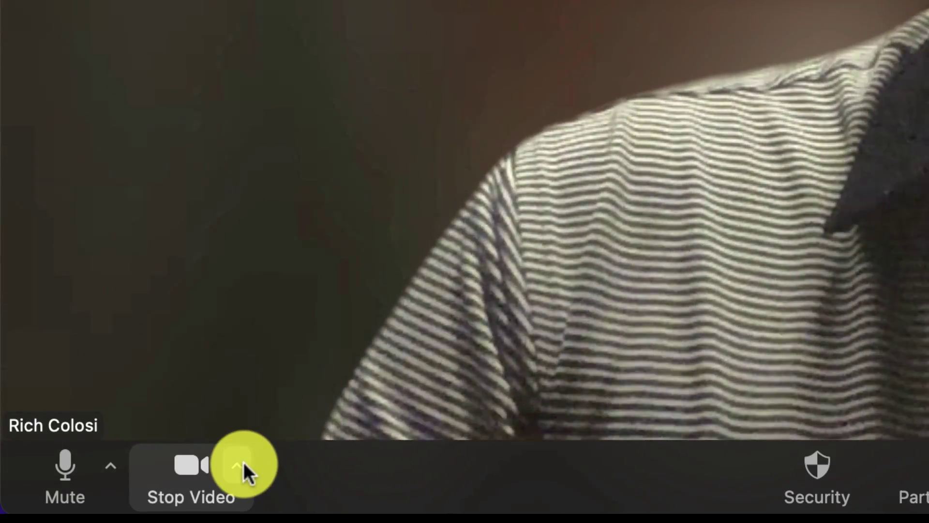
Choose Video Filter from the Stop Video caret menu to reach Background & Effects.
{"action": "left_click", "coordinate": [242, 464]}
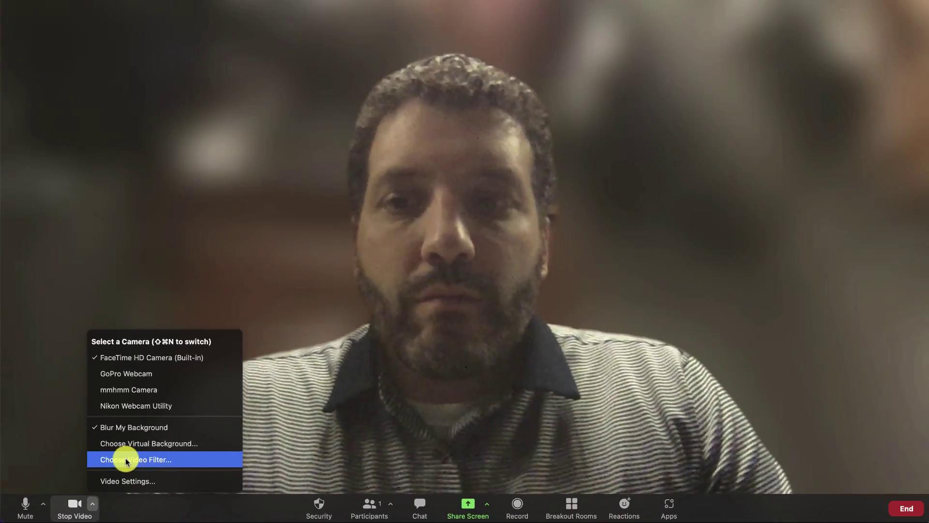
{"action": "left_click", "coordinate": [321, 351]}
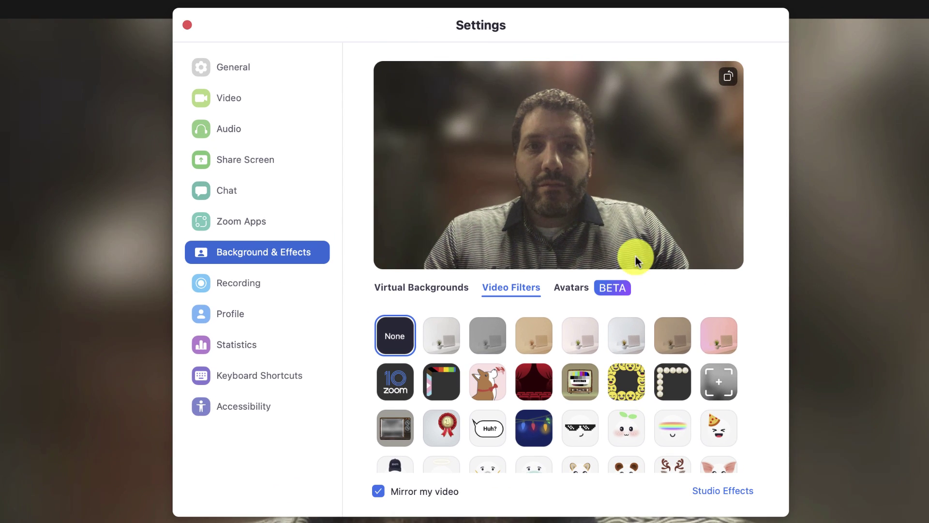
On the Avatars tab, try the cat, two cow, two dog and two fox avatars.
{"action": "left_click", "coordinate": [582, 287]}
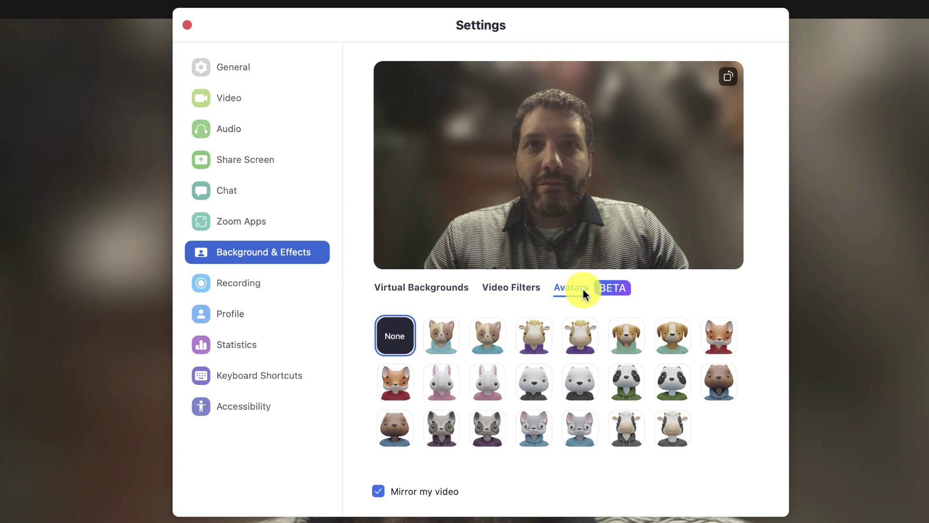
{"action": "left_click", "coordinate": [452, 341]}
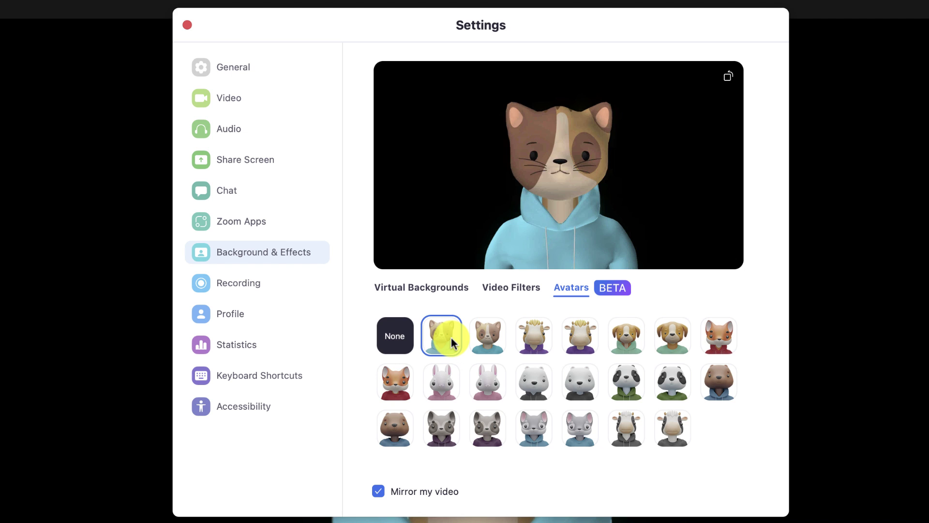
{"action": "left_click", "coordinate": [537, 339]}
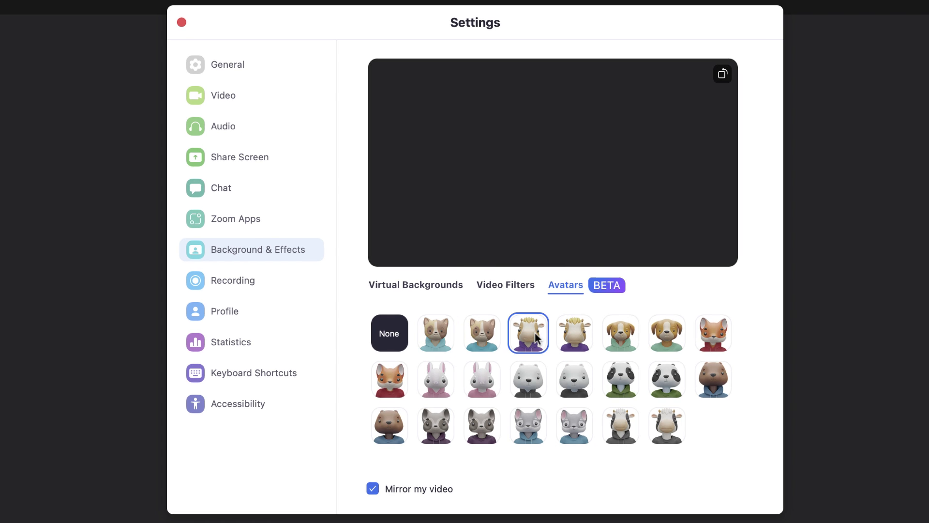
{"action": "left_click", "coordinate": [592, 346]}
{"action": "left_click", "coordinate": [622, 337]}
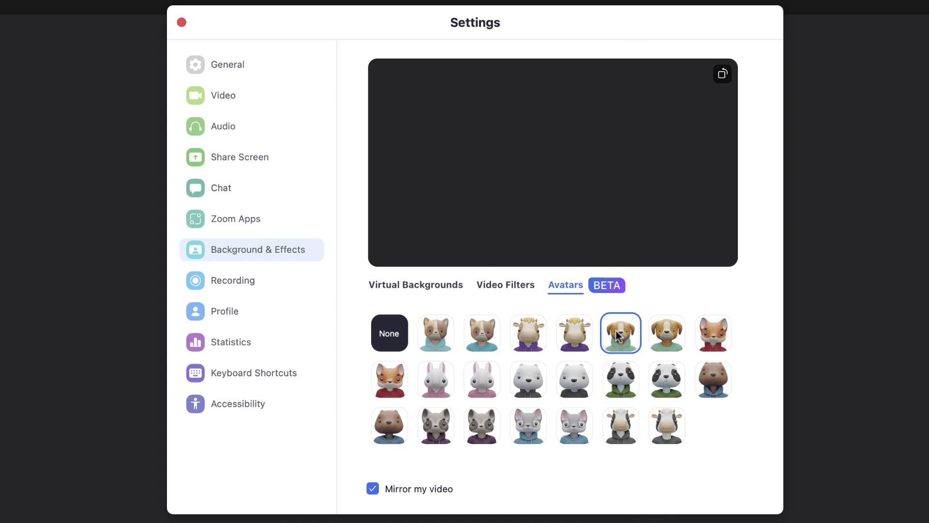
{"action": "left_click", "coordinate": [670, 335]}
{"action": "left_click", "coordinate": [699, 337]}
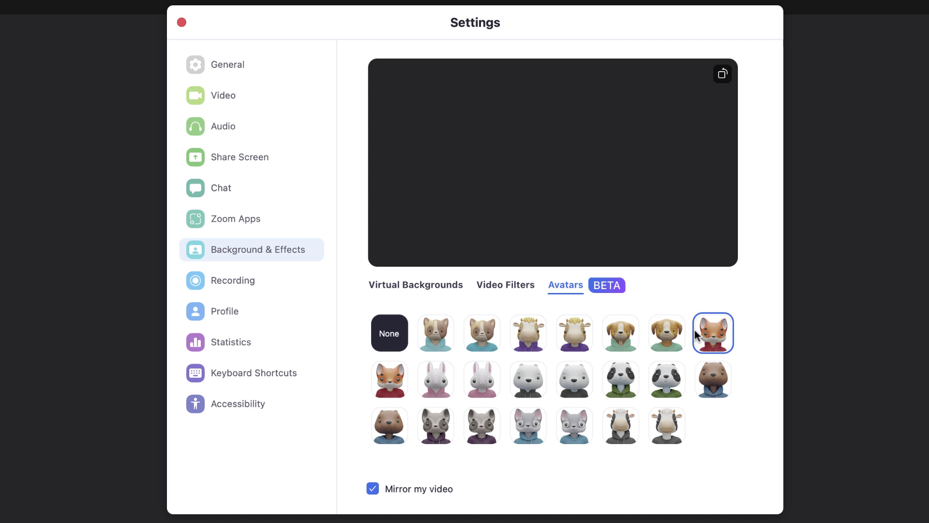
{"action": "left_click", "coordinate": [404, 387]}
Try the rabbit, white bear, panda and brown bear avatars, settling on the first rabbit.
{"action": "left_click", "coordinate": [429, 387]}
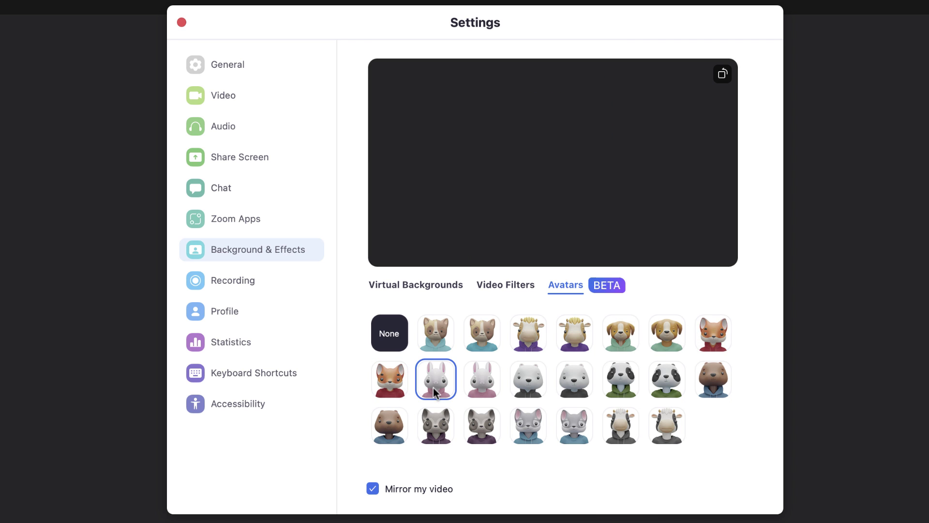
{"action": "left_click", "coordinate": [481, 382]}
{"action": "left_click", "coordinate": [513, 380]}
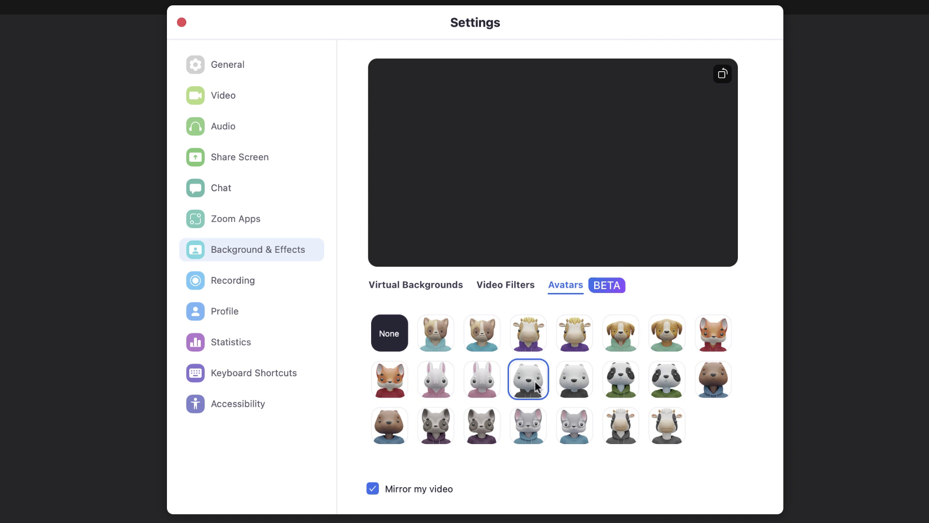
{"action": "left_click", "coordinate": [584, 392]}
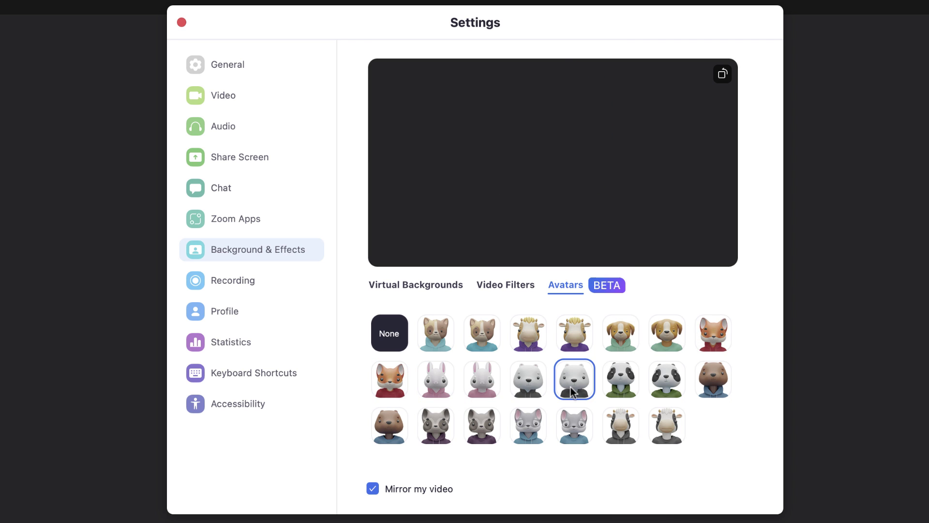
{"action": "left_click", "coordinate": [611, 400]}
{"action": "left_click", "coordinate": [657, 388]}
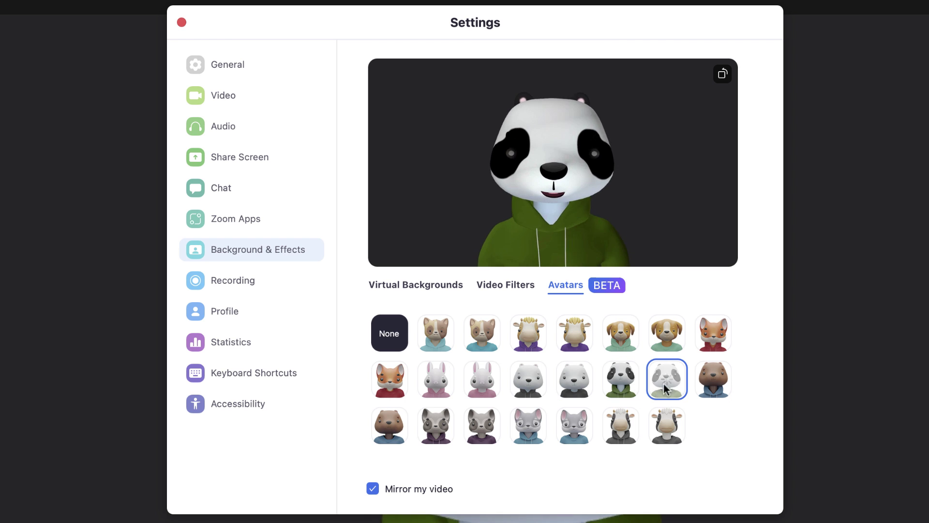
{"action": "left_click", "coordinate": [715, 391]}
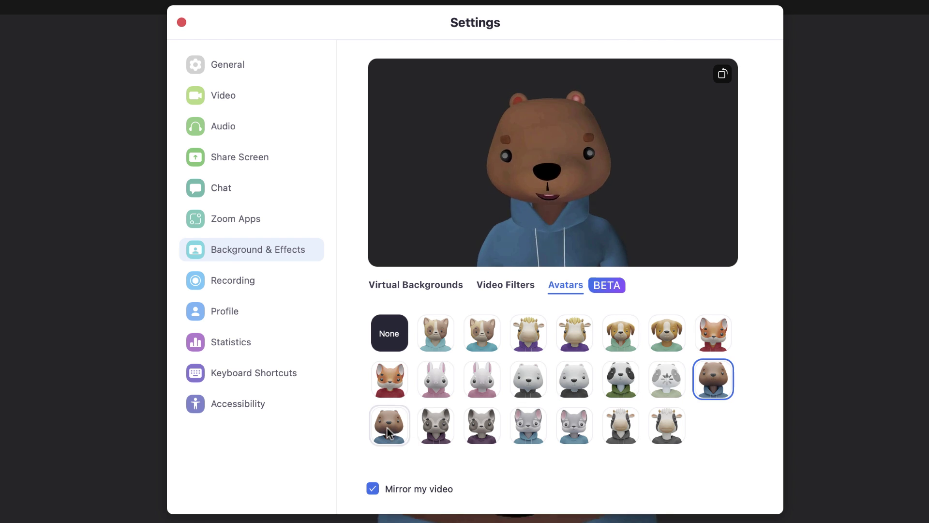
{"action": "left_click", "coordinate": [440, 382]}
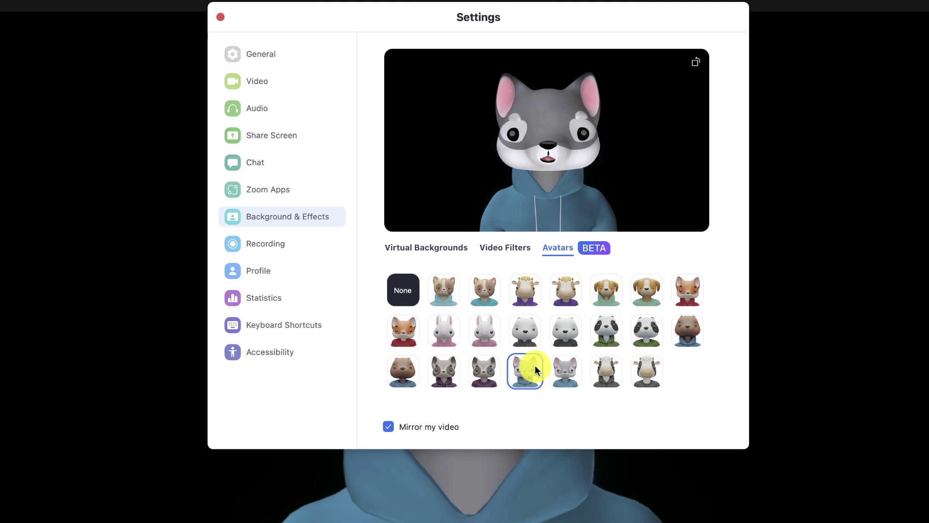
Switch the video to the white rabbit avatar.
{"action": "left_click", "coordinate": [446, 332]}
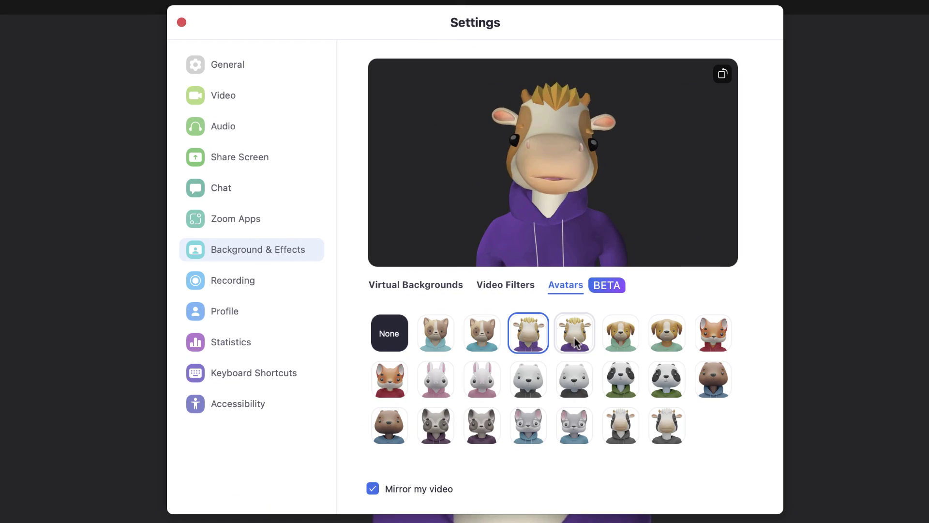
Try the cow, dog, fox, rabbit and white bear avatars, ending on the second white bear.
{"action": "left_click", "coordinate": [575, 335]}
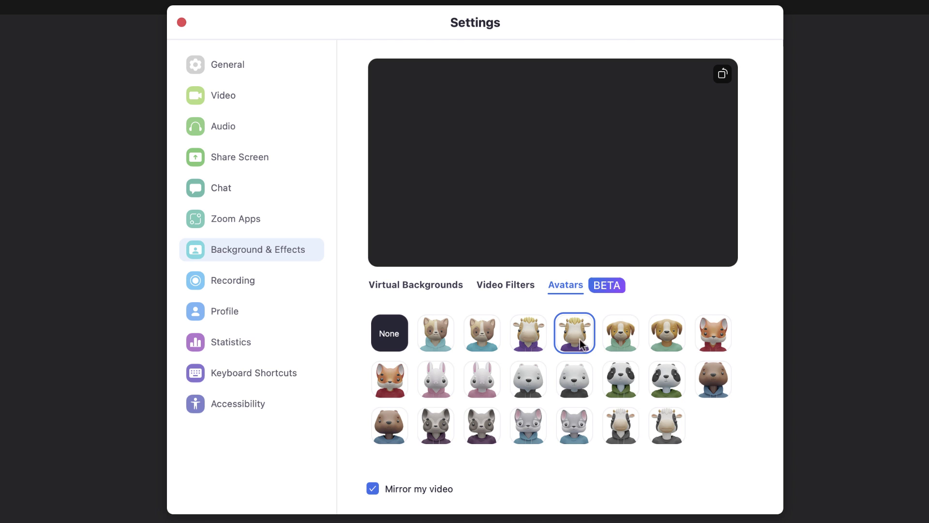
{"action": "left_click", "coordinate": [618, 336]}
{"action": "left_click", "coordinate": [667, 334]}
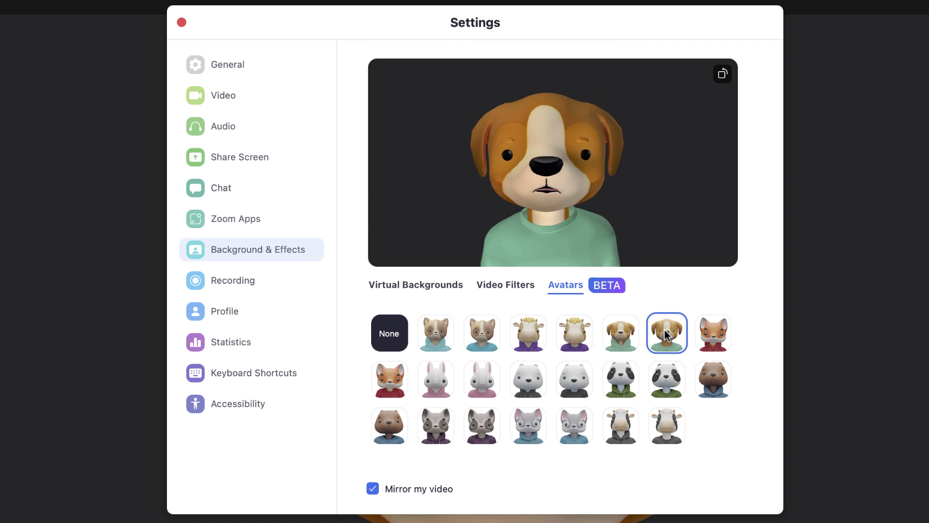
{"action": "left_click", "coordinate": [697, 335]}
{"action": "left_click", "coordinate": [388, 382]}
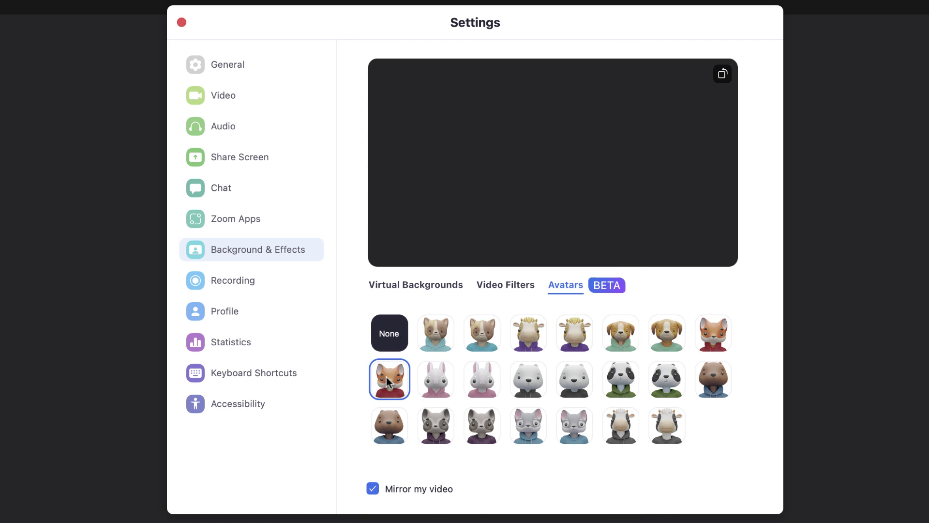
{"action": "left_click", "coordinate": [434, 389]}
{"action": "left_click", "coordinate": [483, 385]}
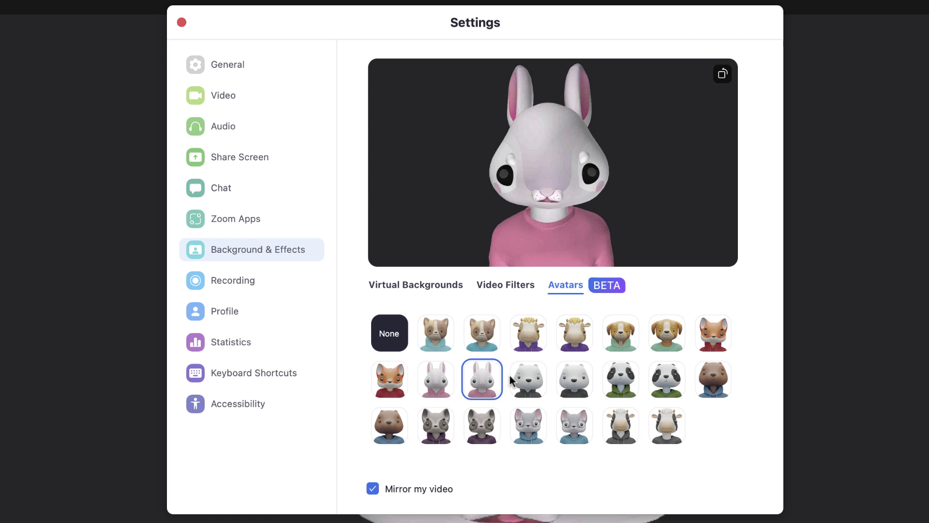
{"action": "left_click", "coordinate": [535, 386]}
{"action": "left_click", "coordinate": [573, 388]}
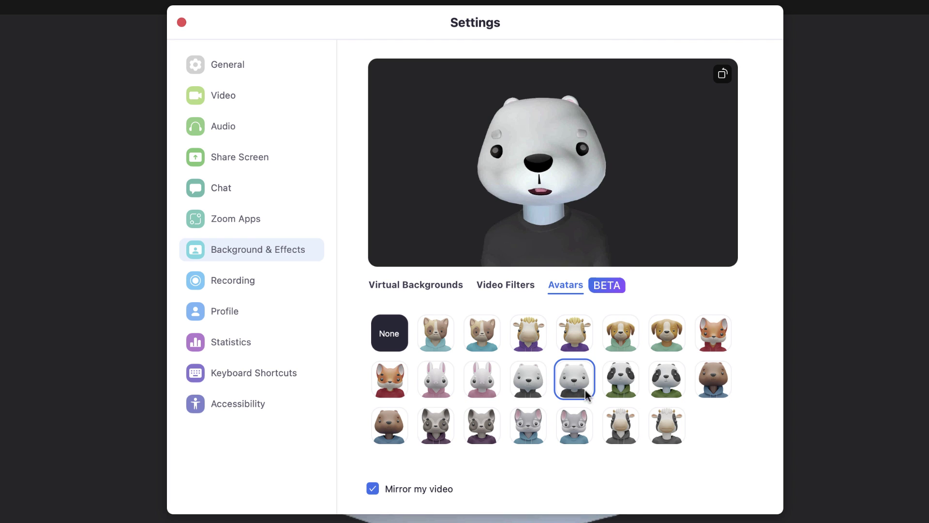